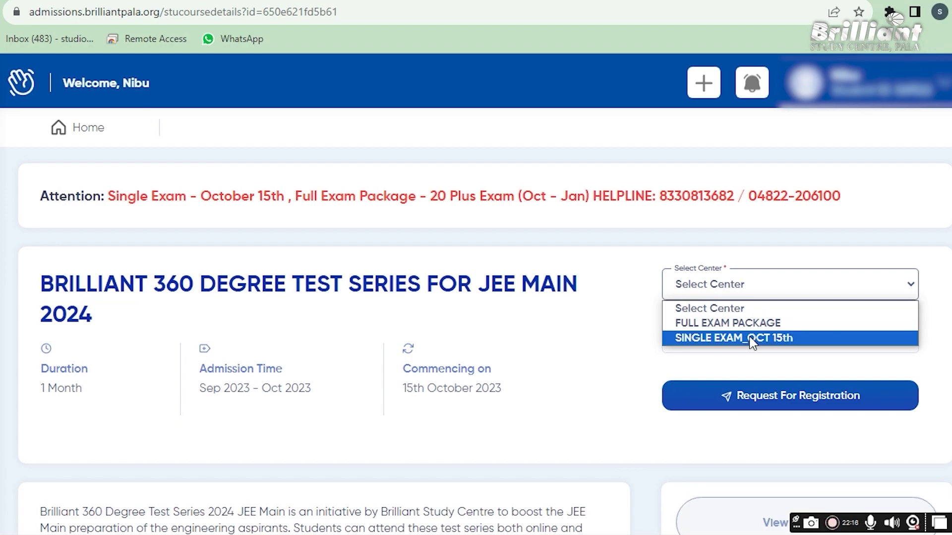
Choose FULL EXAM PACKAGE as the center for the JEE Main 2024 test series and review its fees structure.
click(751, 339)
click(785, 341)
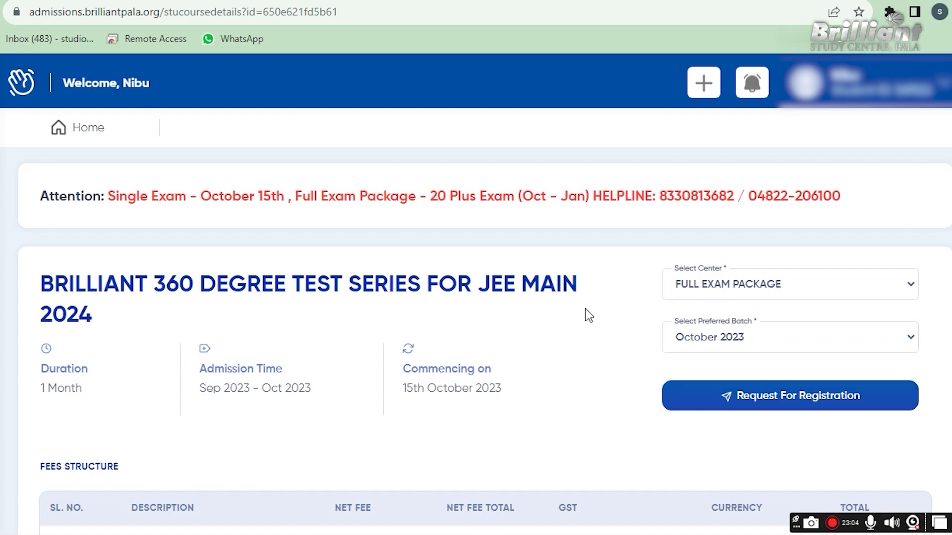
click(770, 286)
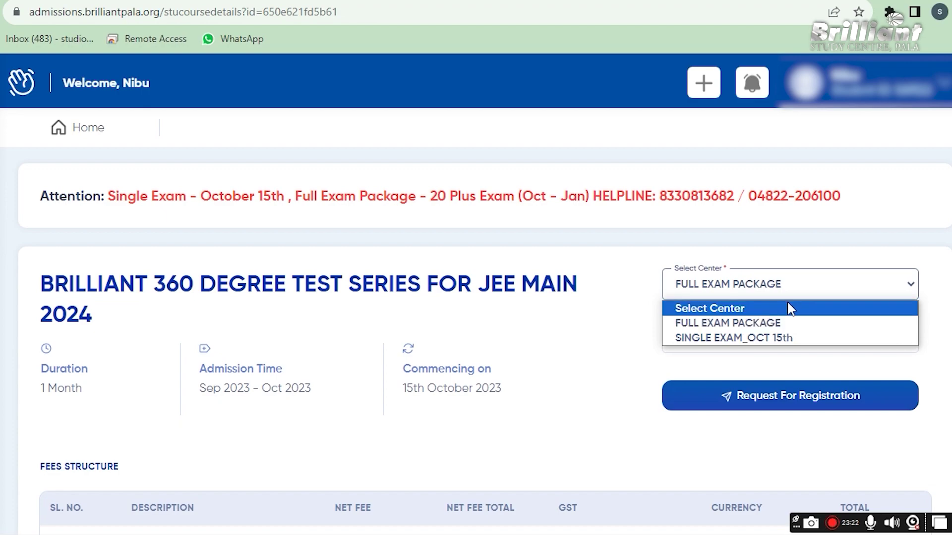
click(770, 323)
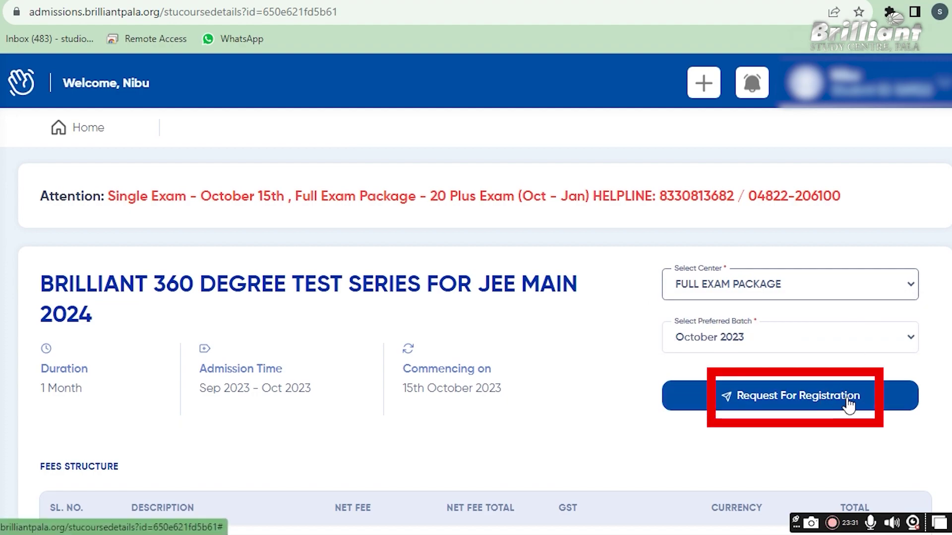
scroll(849, 404, down, 3)
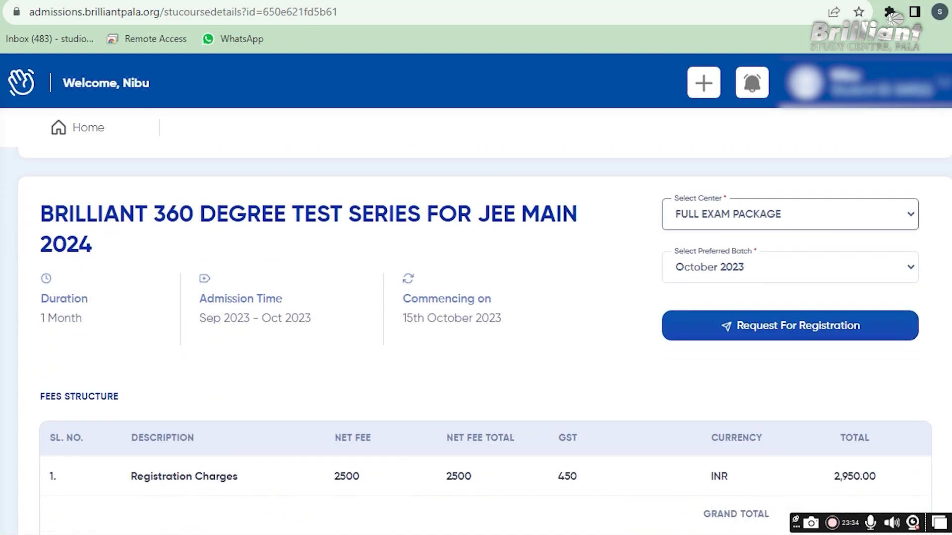
scroll(485, 340, down, 1)
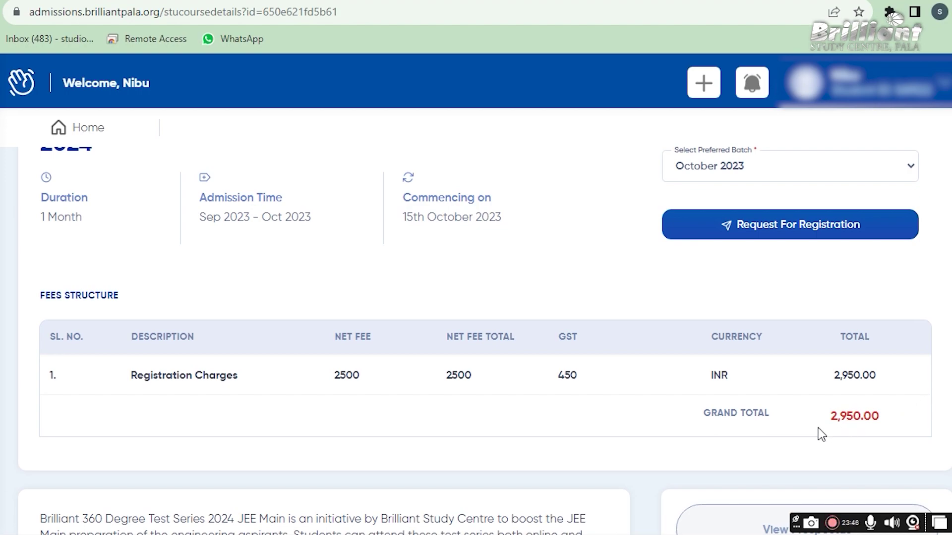
scroll(476, 317, up, 3)
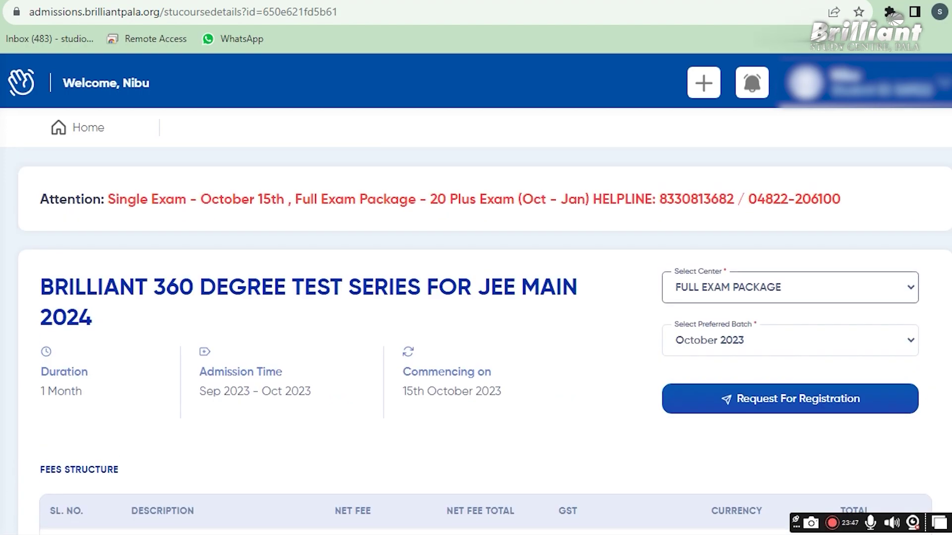
Switch the center to SINGLE EXAM_OCT 15th and review the fees structure for that option.
click(911, 287)
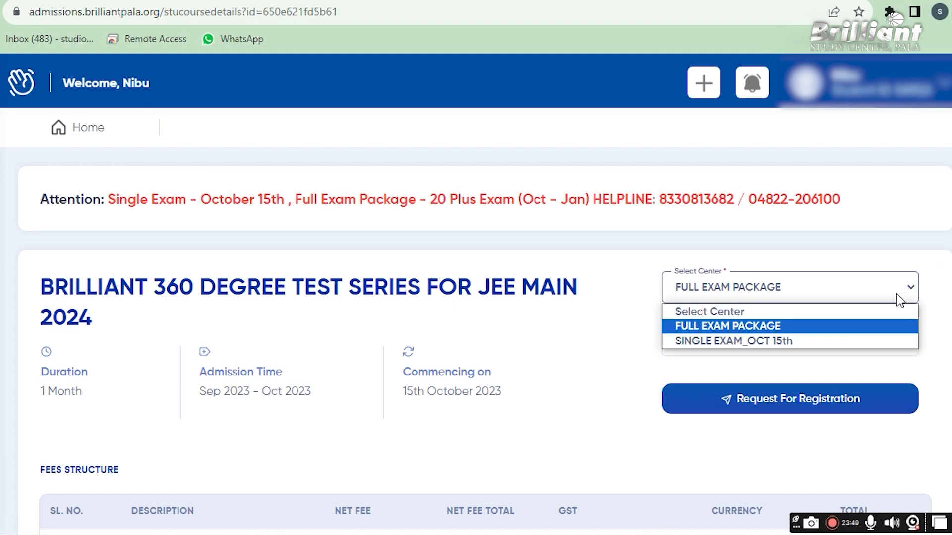
click(854, 341)
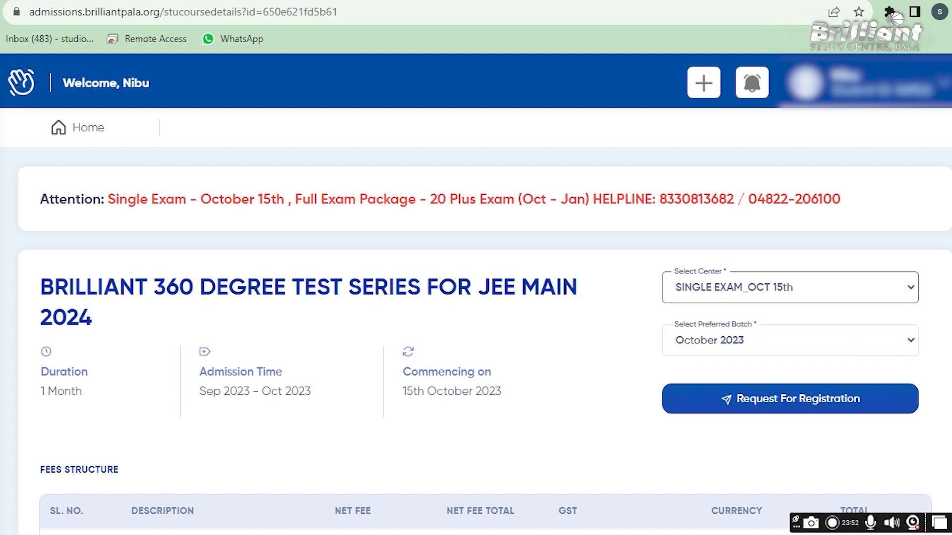
scroll(871, 379, down, 3)
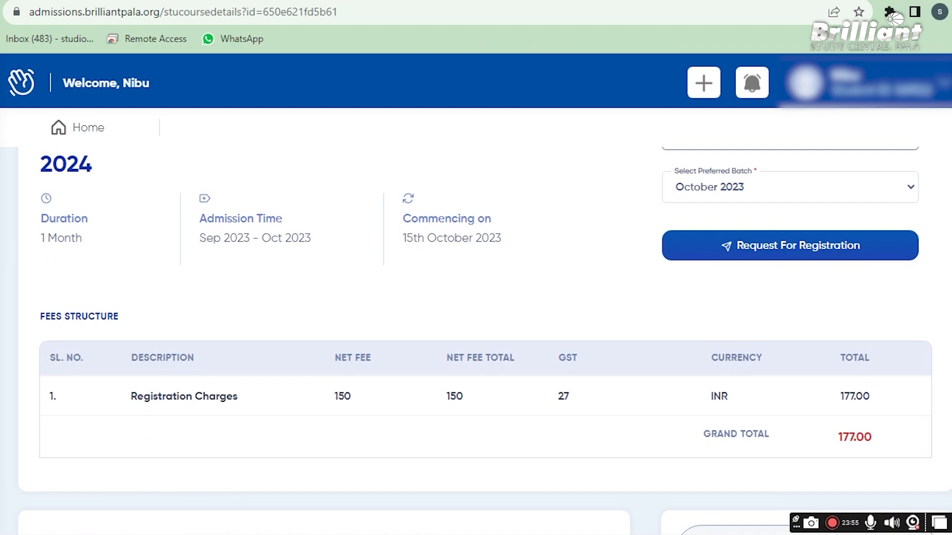
scroll(485, 342, up, 3)
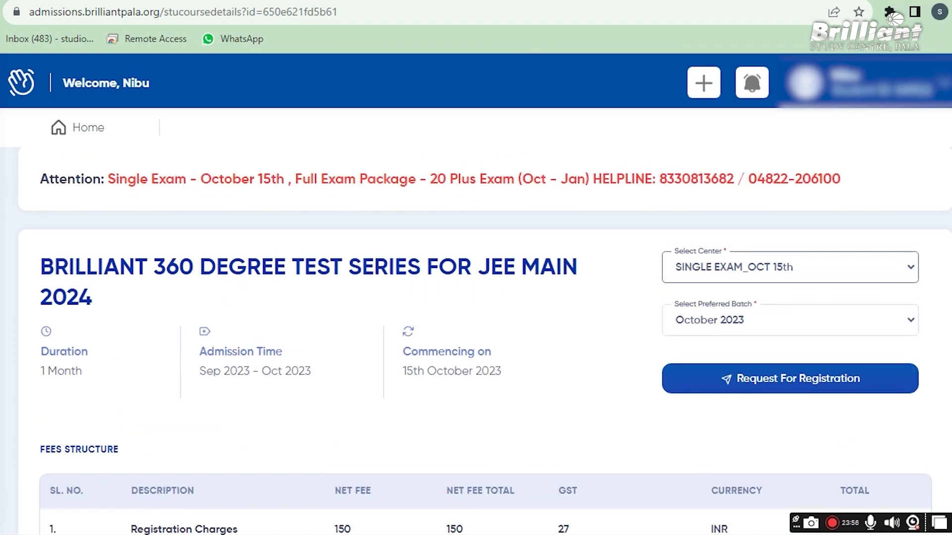
Set the center back to FULL EXAM PACKAGE and submit the request for registration.
click(902, 277)
click(869, 304)
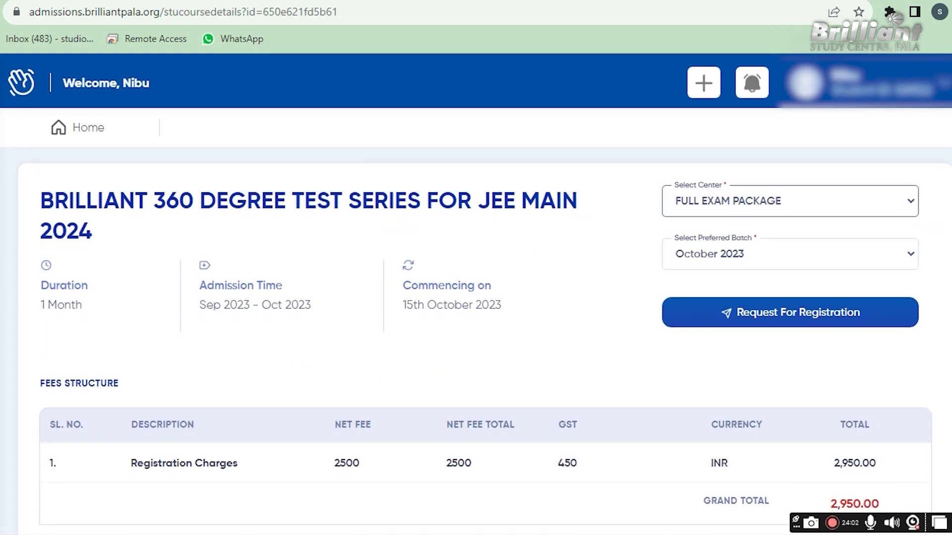
click(844, 316)
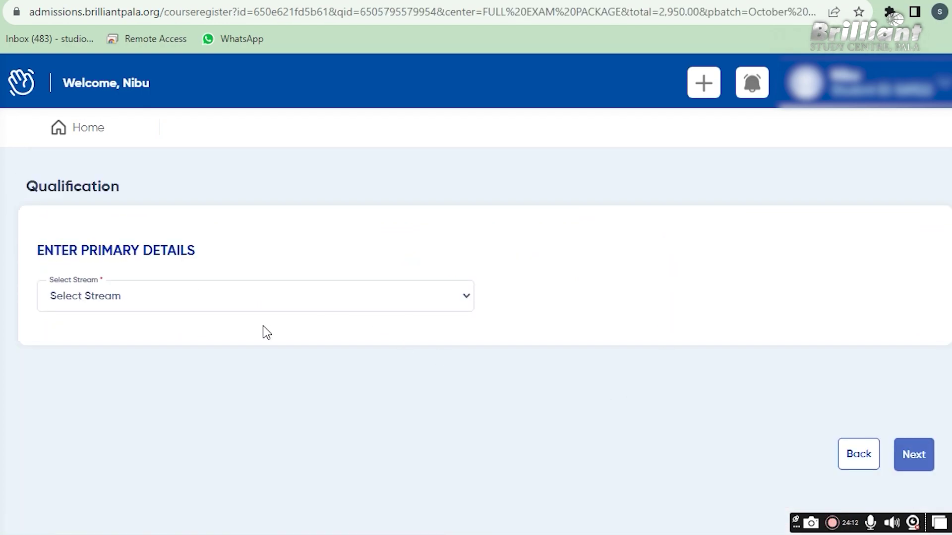
Set the qualification stream to CBSE and the Class X year of passing to 2021.
click(445, 299)
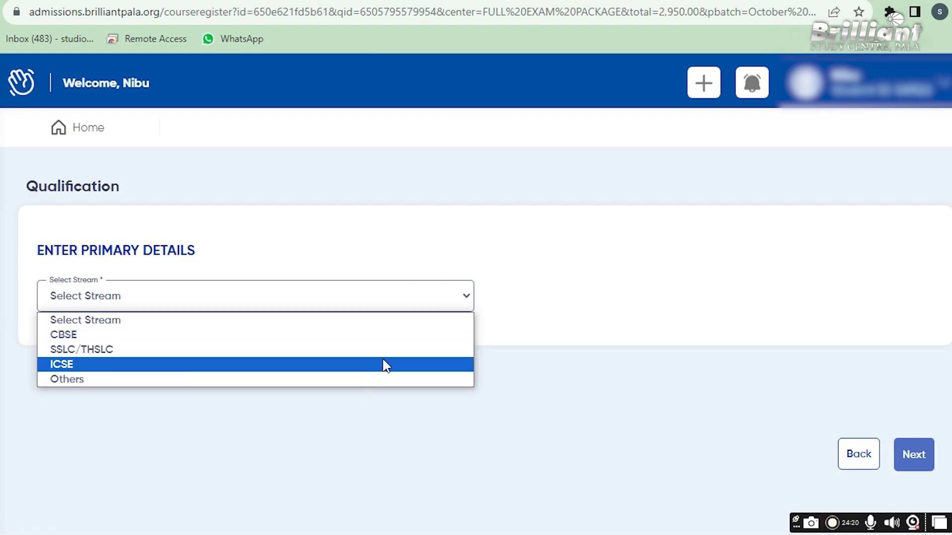
click(359, 335)
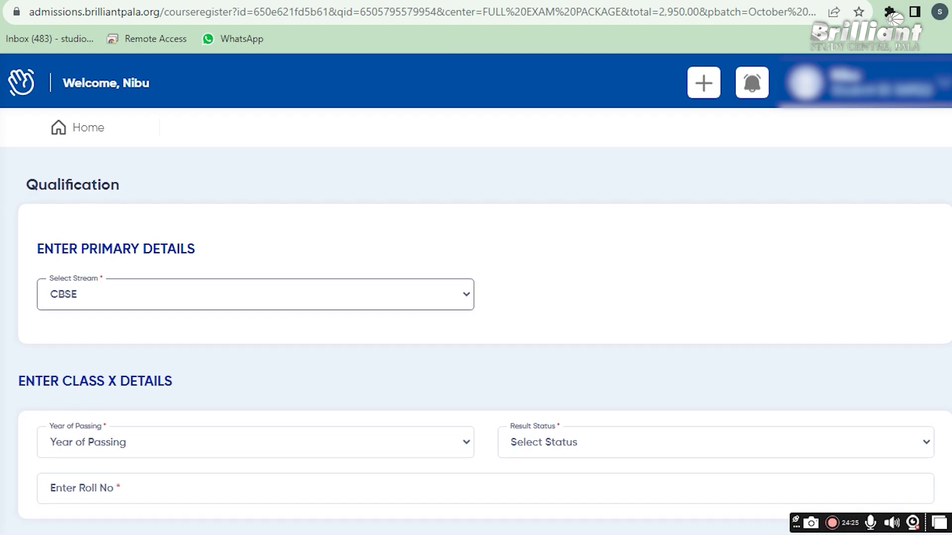
scroll(476, 341, down, 3)
scroll(476, 341, down, 1)
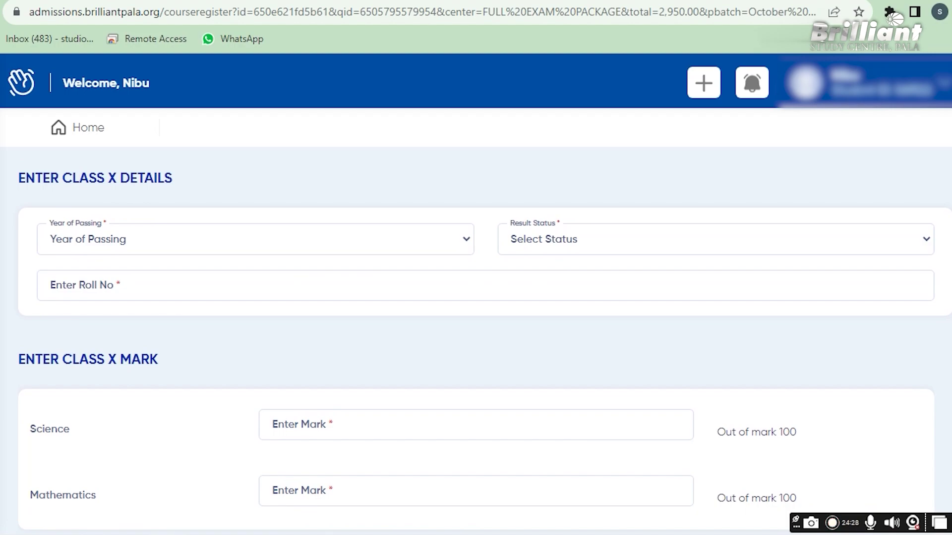
scroll(476, 341, down, 1)
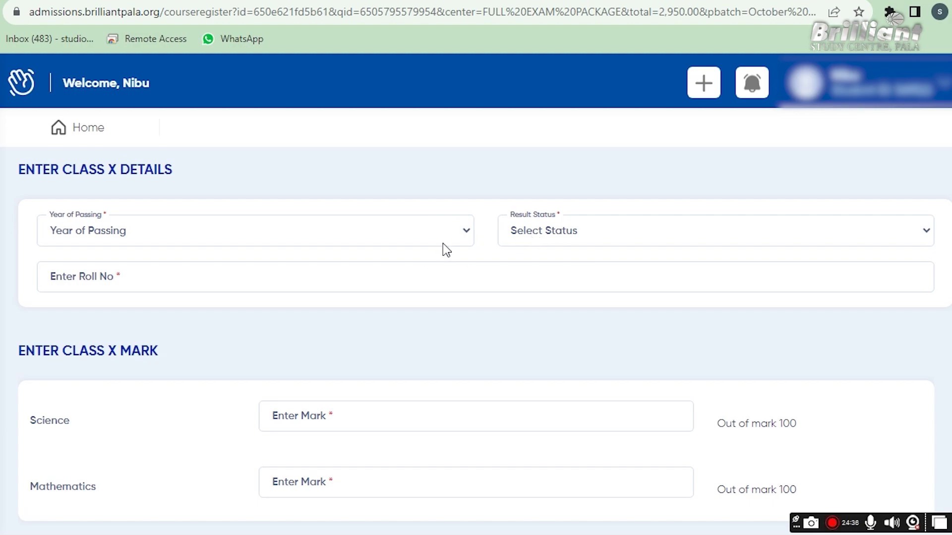
click(453, 231)
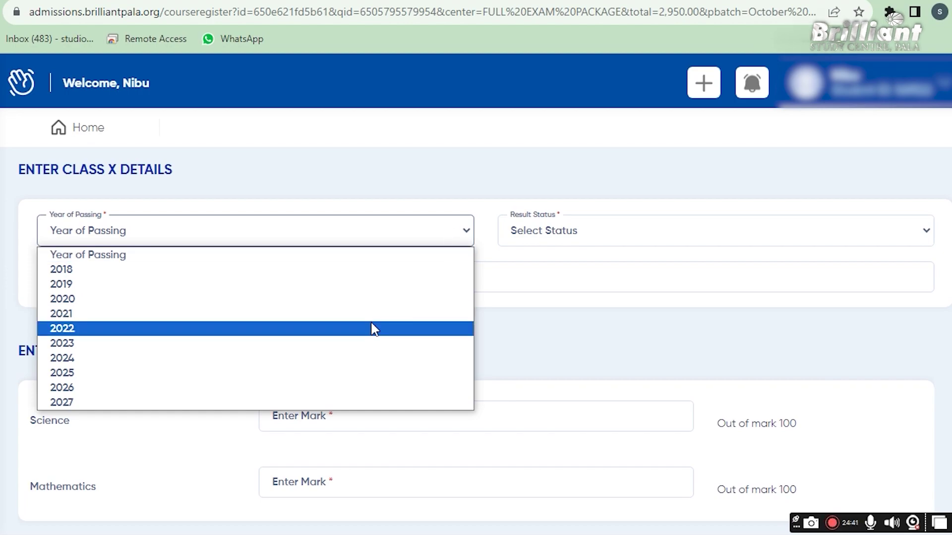
click(374, 314)
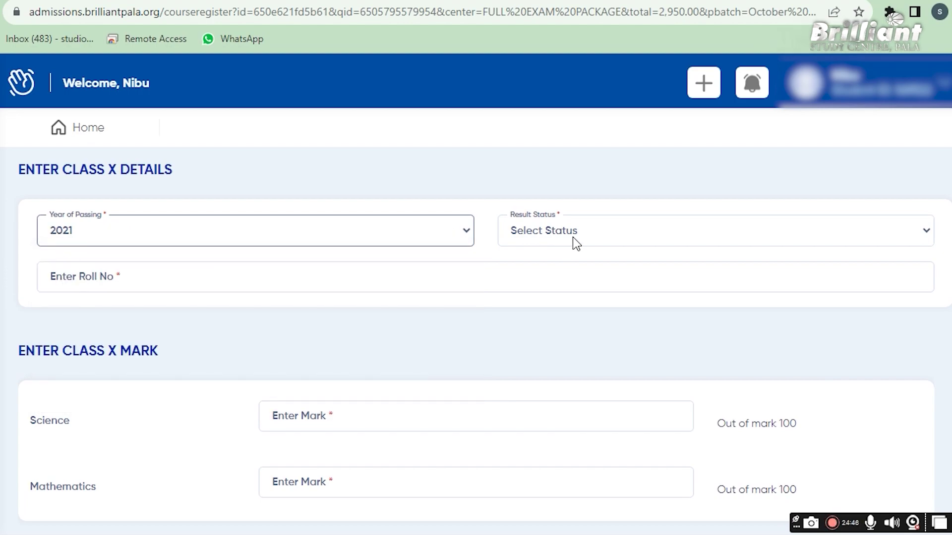
Set the Class X result status to Passed and fill in the roll number with the suggested entry.
click(573, 237)
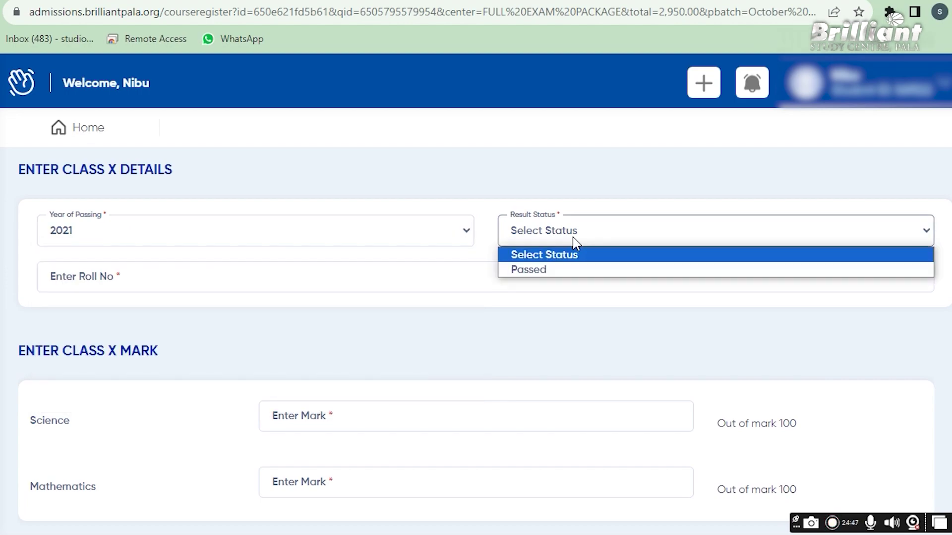
click(556, 268)
click(499, 273)
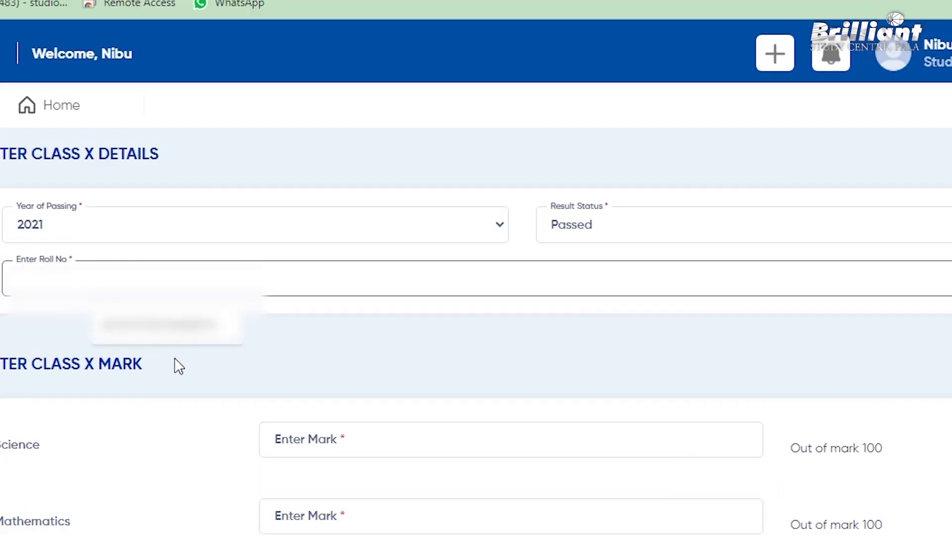
click(158, 325)
scroll(556, 285, down, 3)
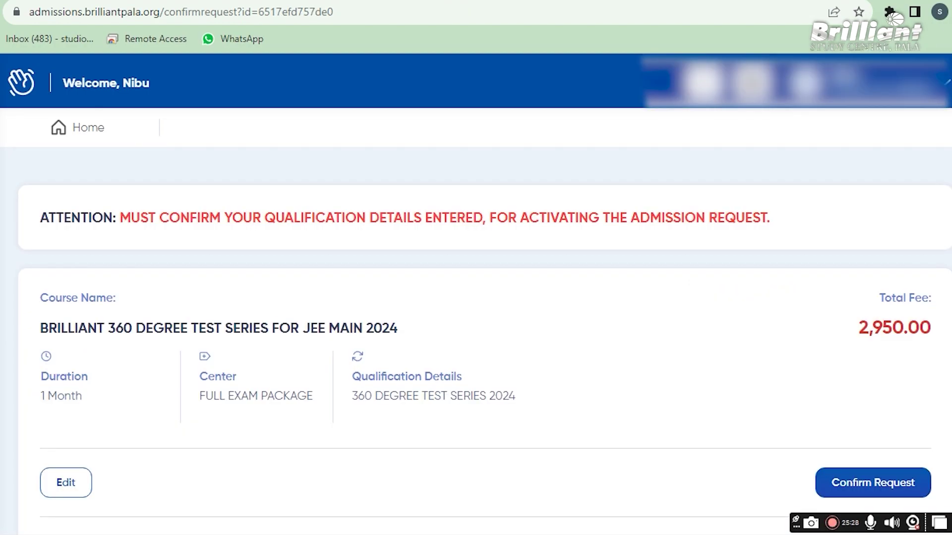
Review the Class X details and marksheet on the request summary, and confirm the admission request.
scroll(485, 336, down, 1)
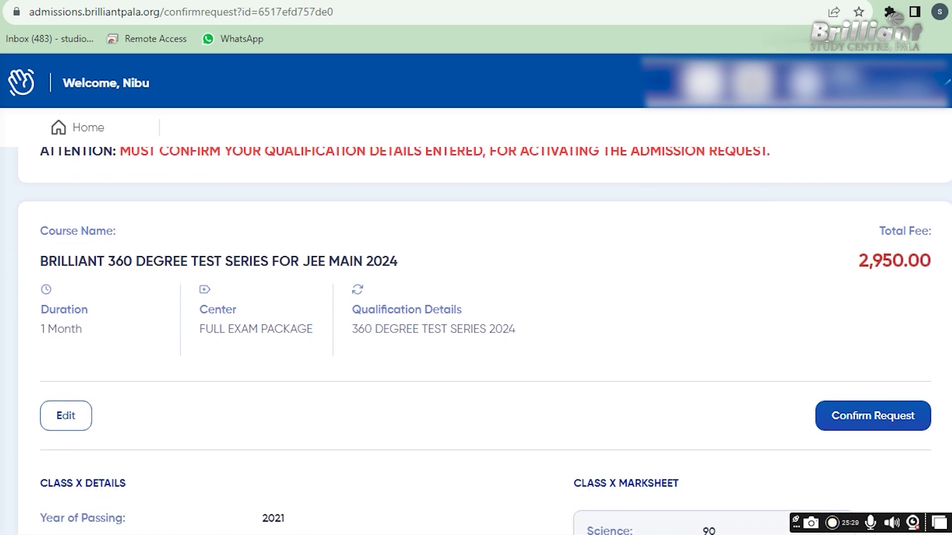
scroll(485, 336, down, 3)
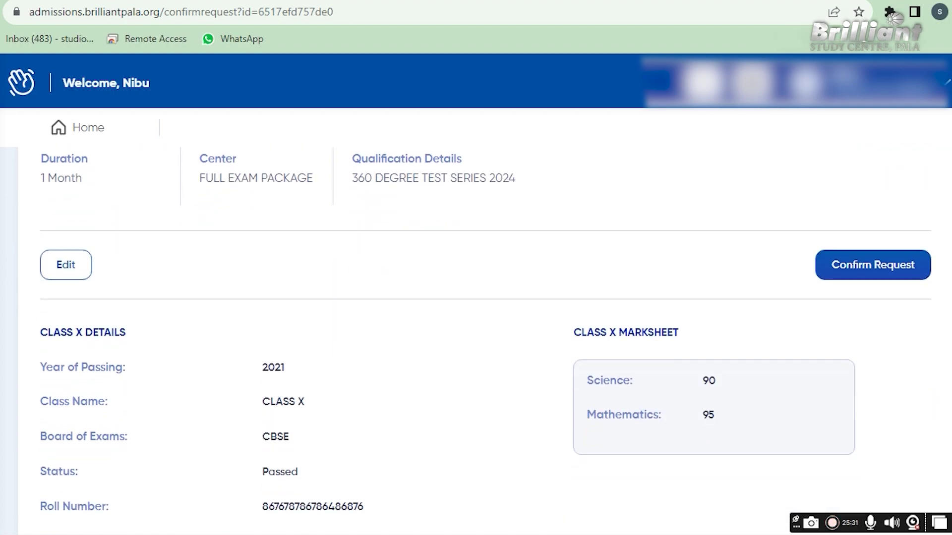
scroll(485, 339, down, 1)
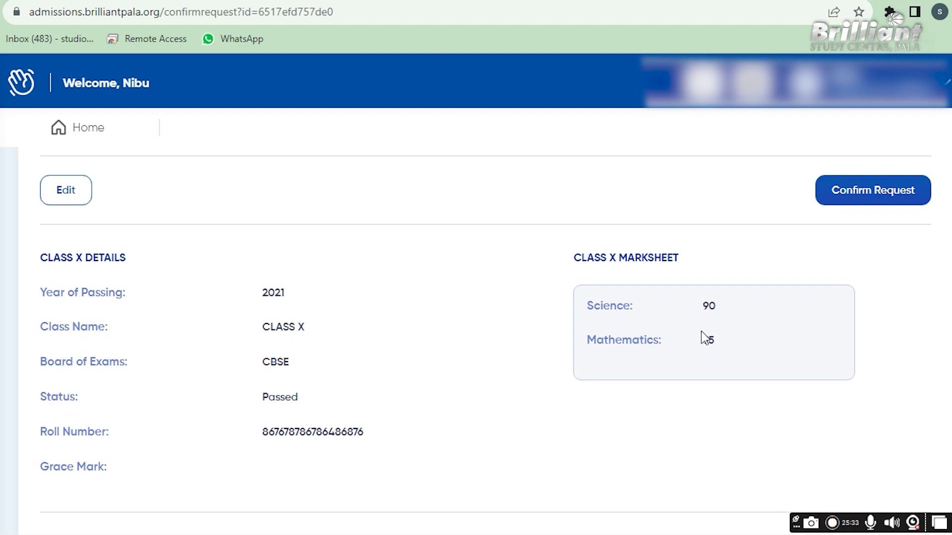
scroll(484, 336, down, 1)
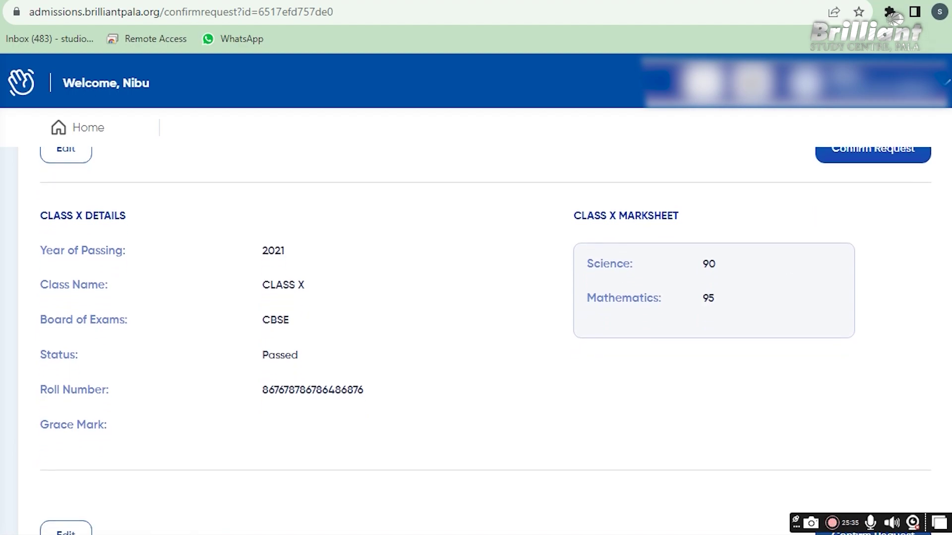
scroll(484, 336, up, 2)
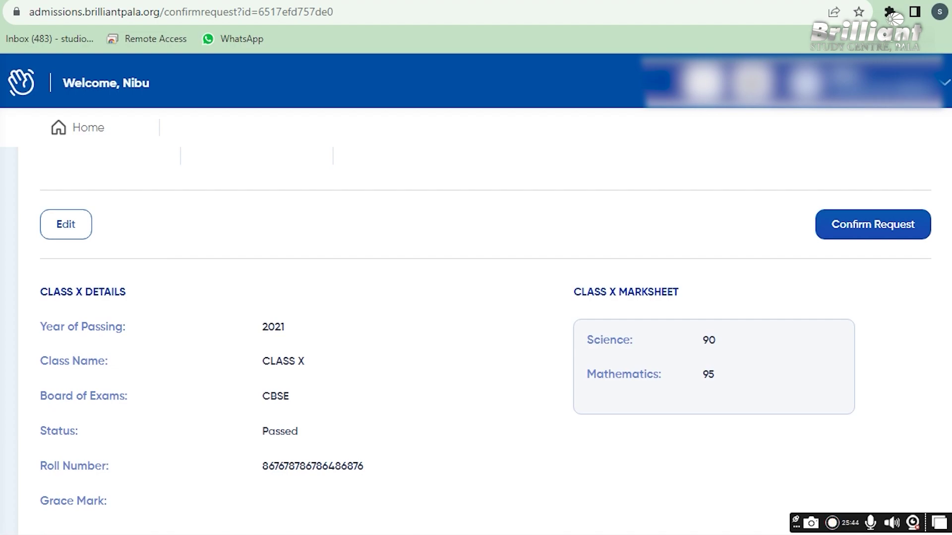
scroll(485, 342, down, 3)
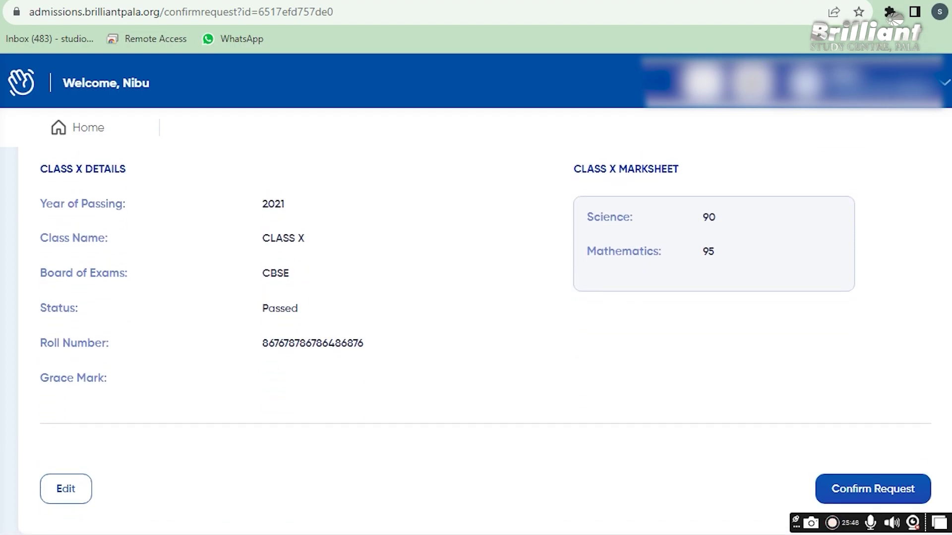
scroll(486, 343, down, 2)
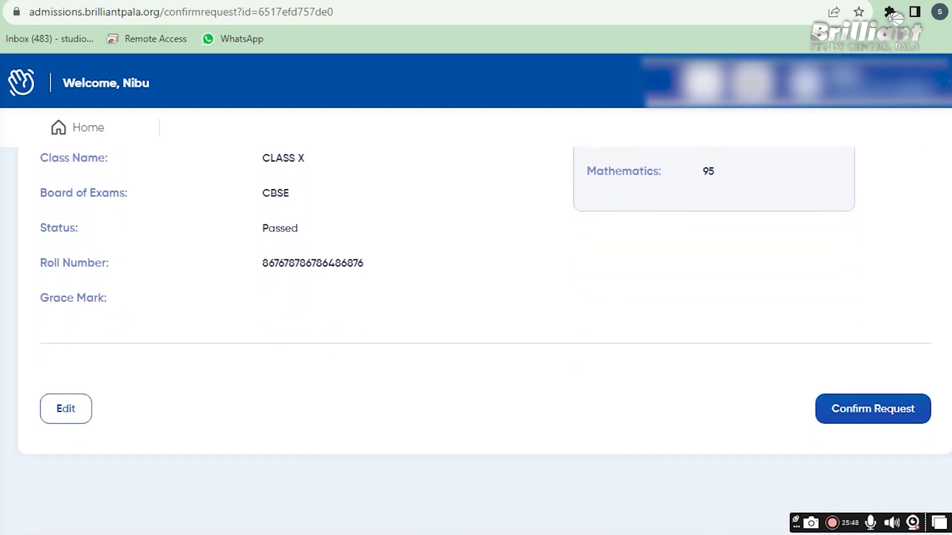
click(888, 415)
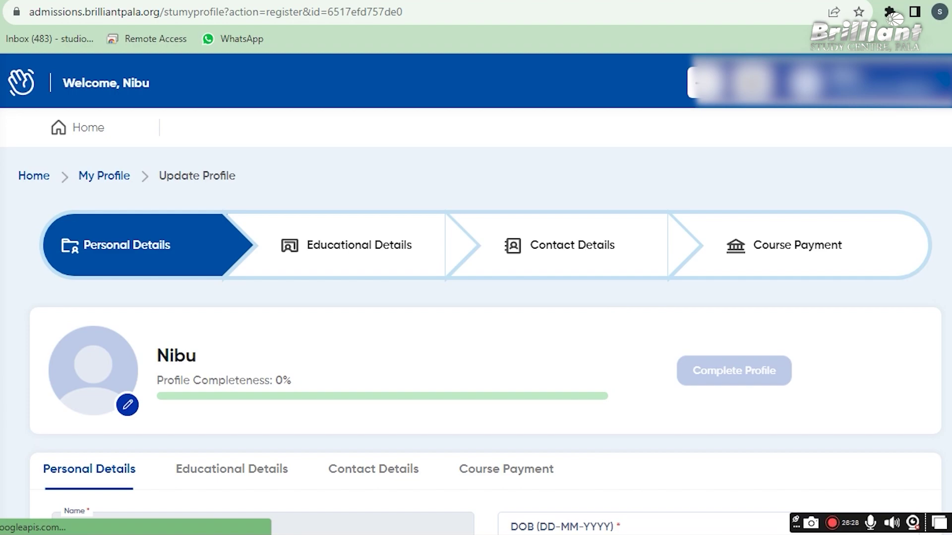
Open the photo upload instructions from the profile picture and read through the ID card photograph and head size specifications.
scroll(480, 341, down, 1)
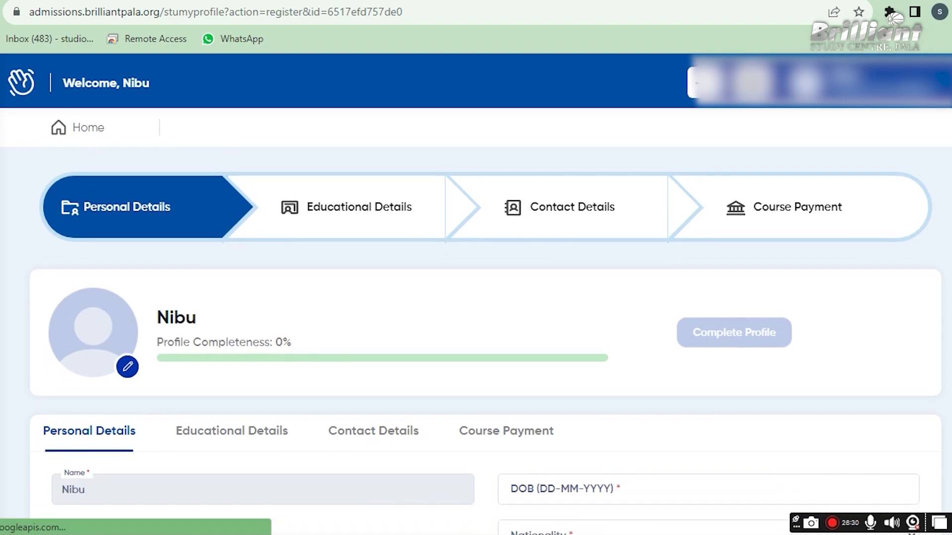
scroll(480, 341, down, 1)
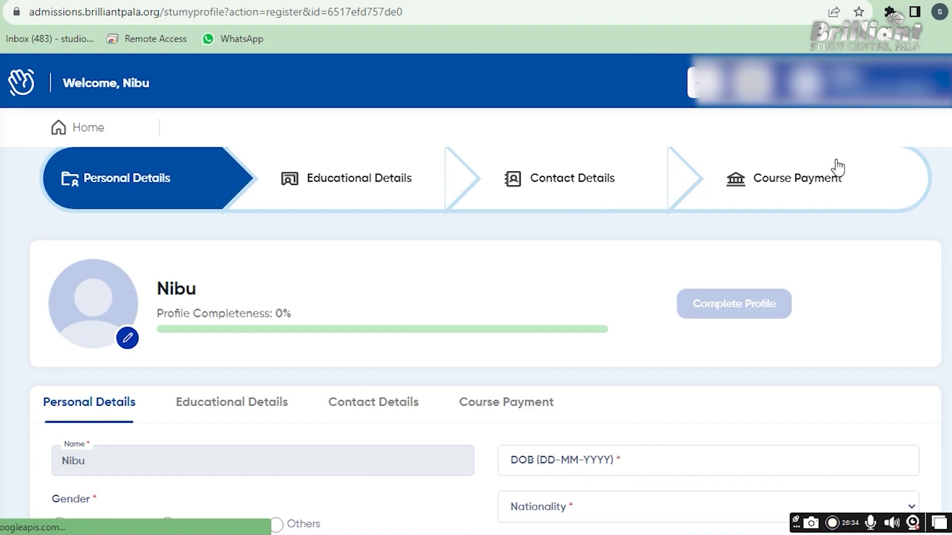
click(934, 178)
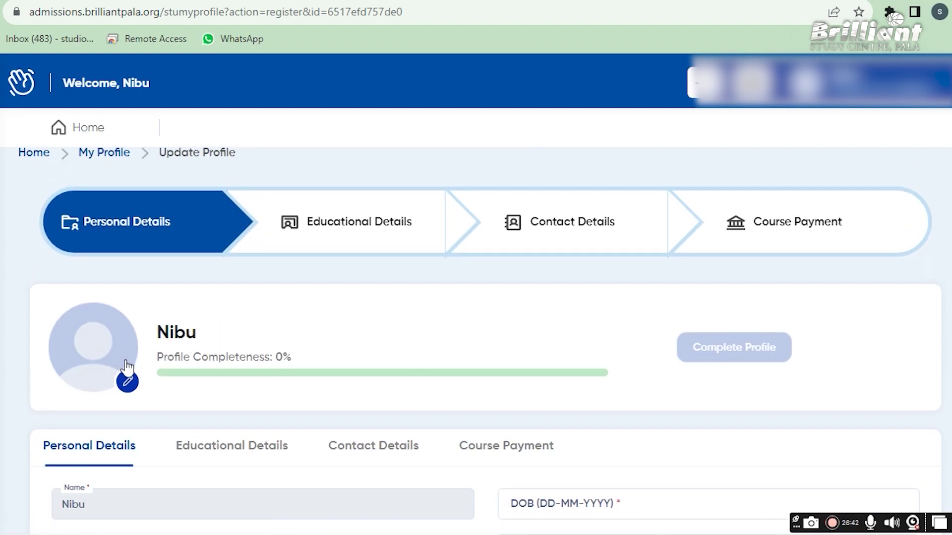
click(128, 382)
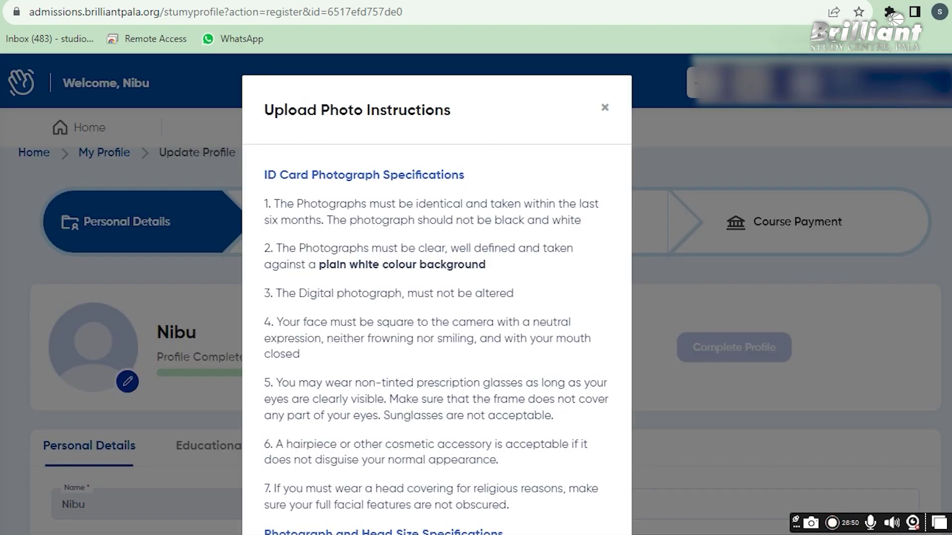
scroll(436, 298, down, 3)
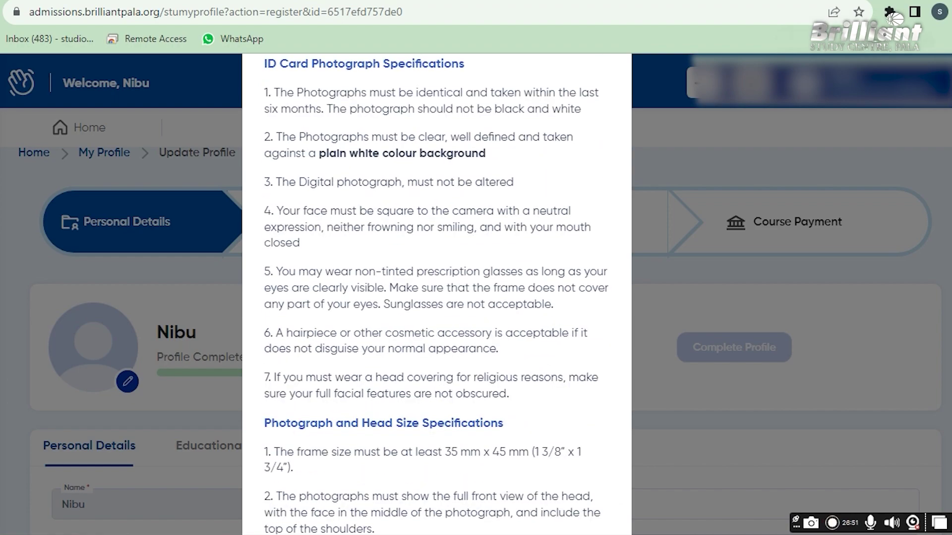
scroll(436, 298, down, 5)
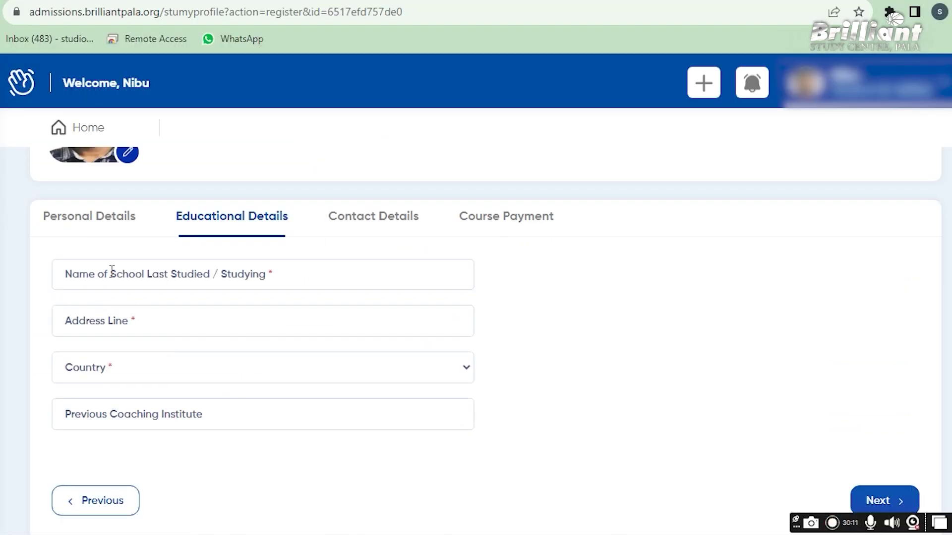
Fill in the last studied school's name with a suggested entry and enter the school's address.
click(187, 271)
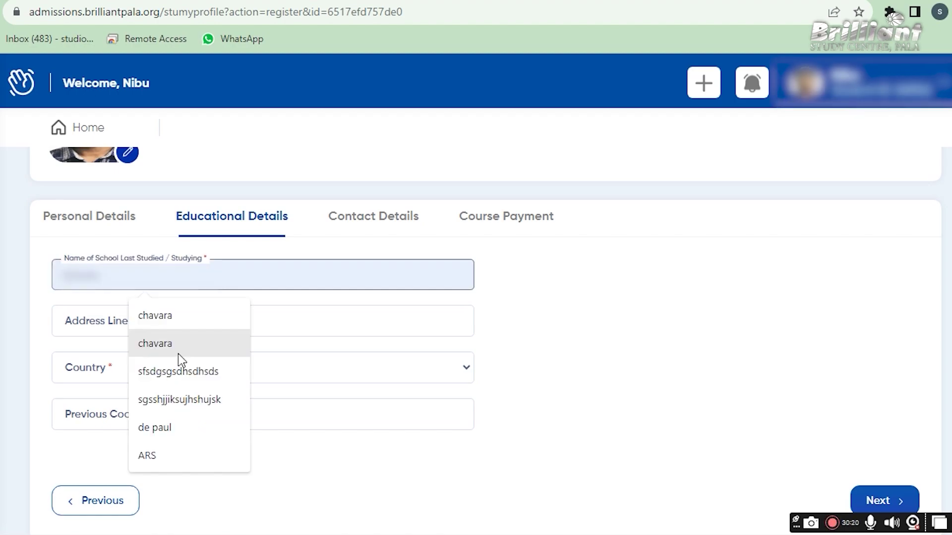
click(178, 352)
click(195, 325)
text(pala kottayam)
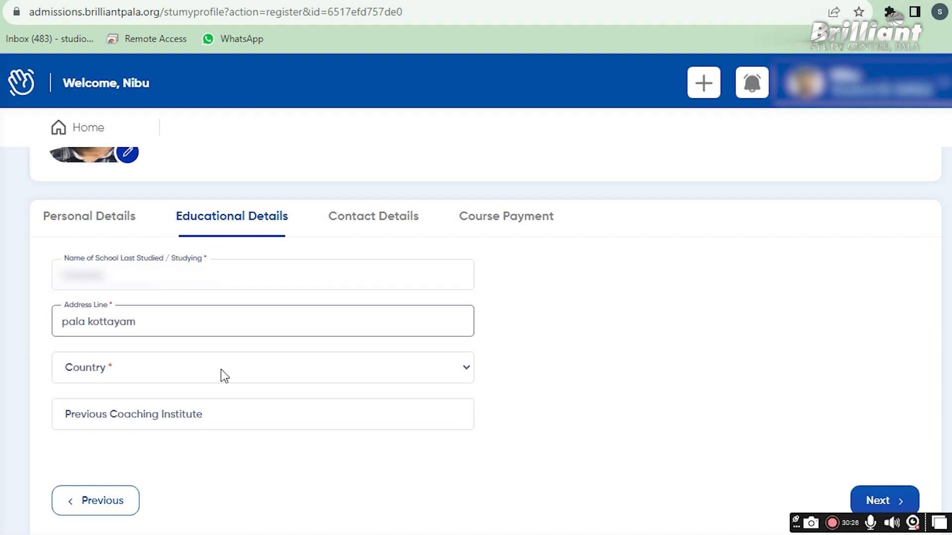
Set the school's country to India, leave the previous coaching institute blank, and continue to the contact details.
click(225, 367)
click(223, 406)
click(222, 419)
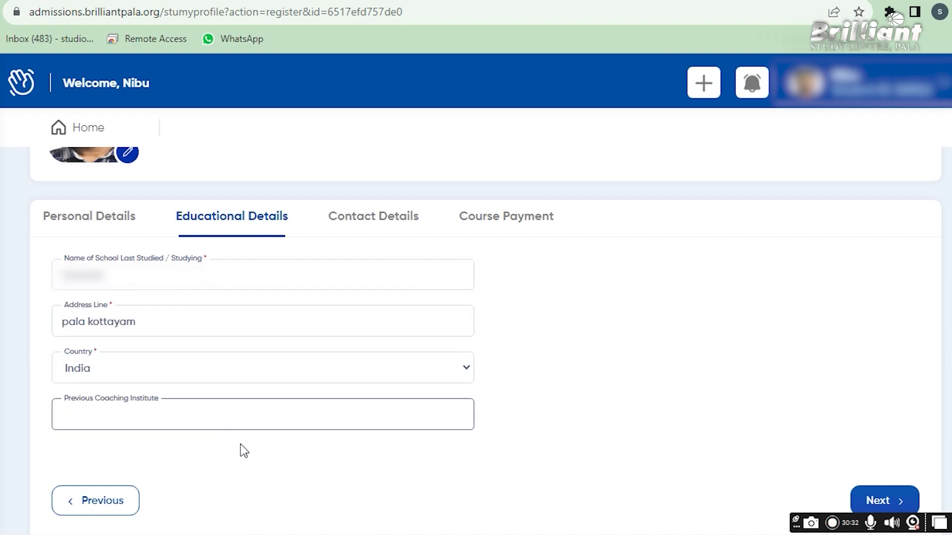
click(240, 445)
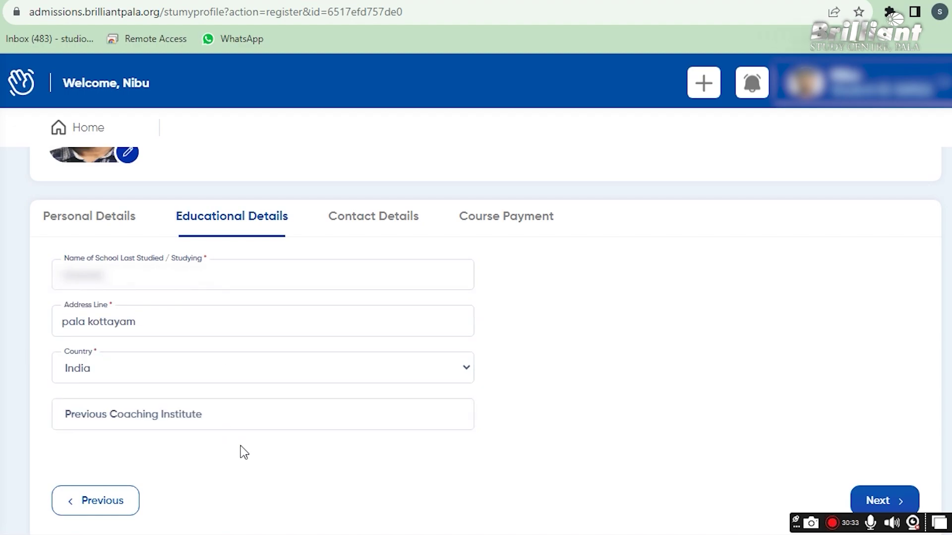
click(201, 419)
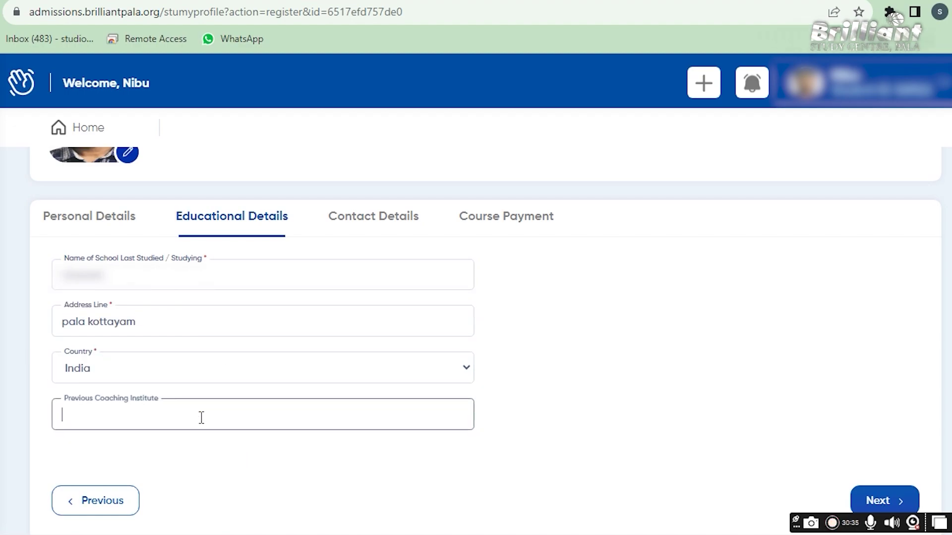
click(230, 446)
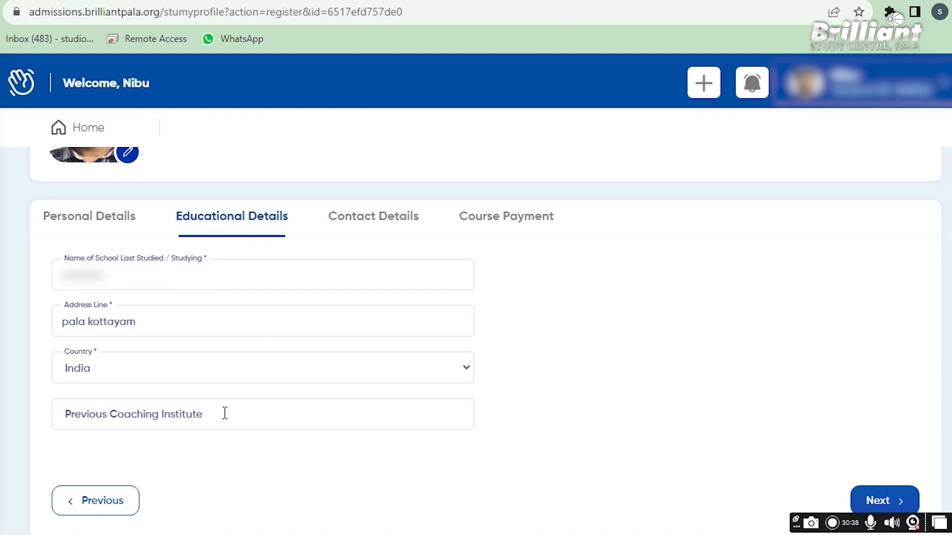
scroll(891, 399, down, 2)
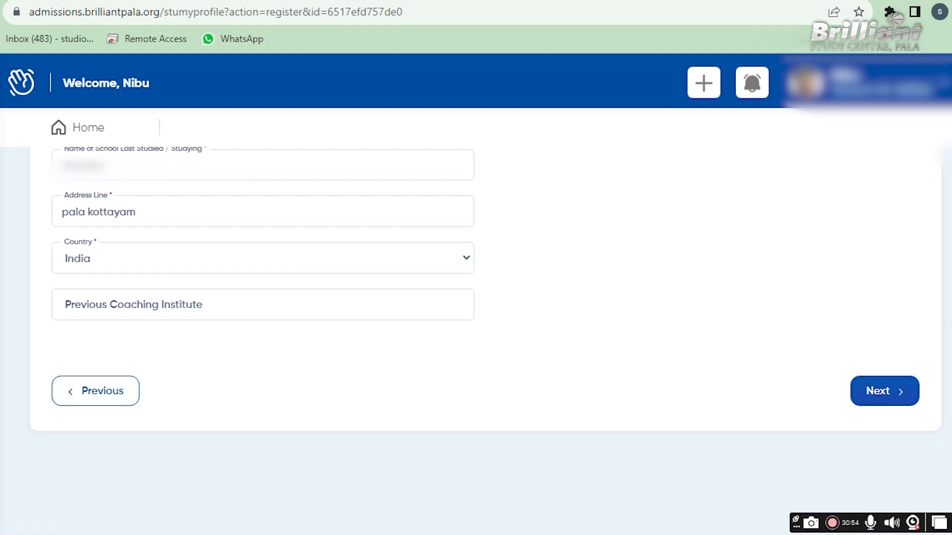
click(873, 391)
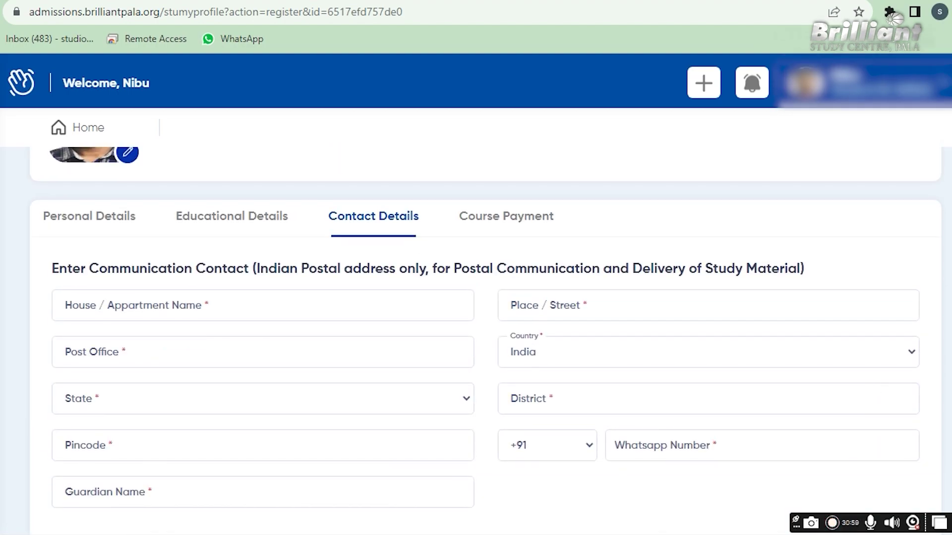
Look over the communication contact form, decline saving the address in the browser, and dismiss the profile update message.
scroll(485, 325, down, 1)
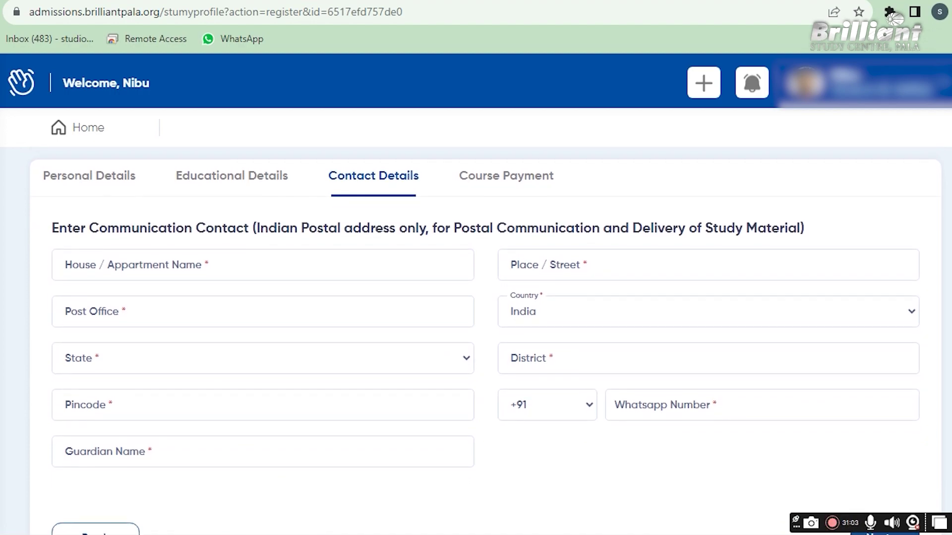
scroll(486, 341, down, 1)
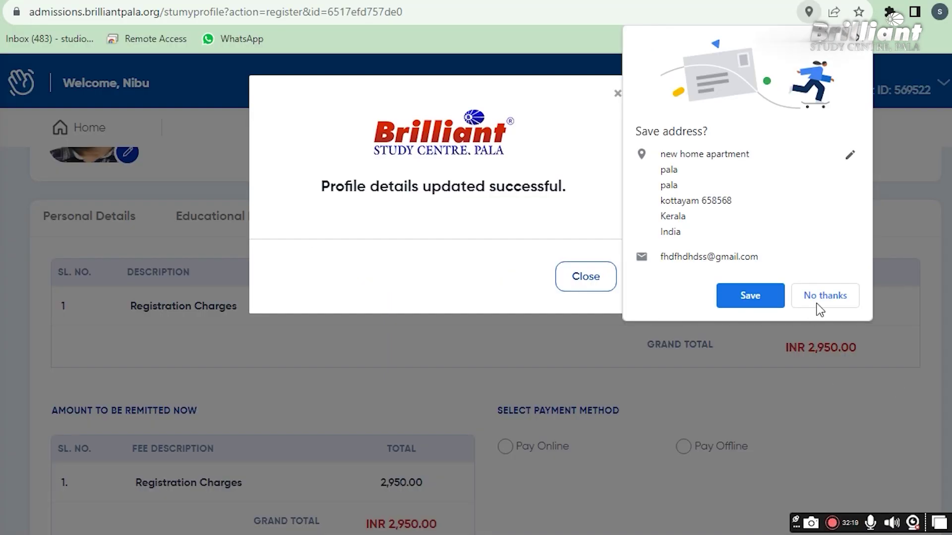
click(824, 294)
click(579, 276)
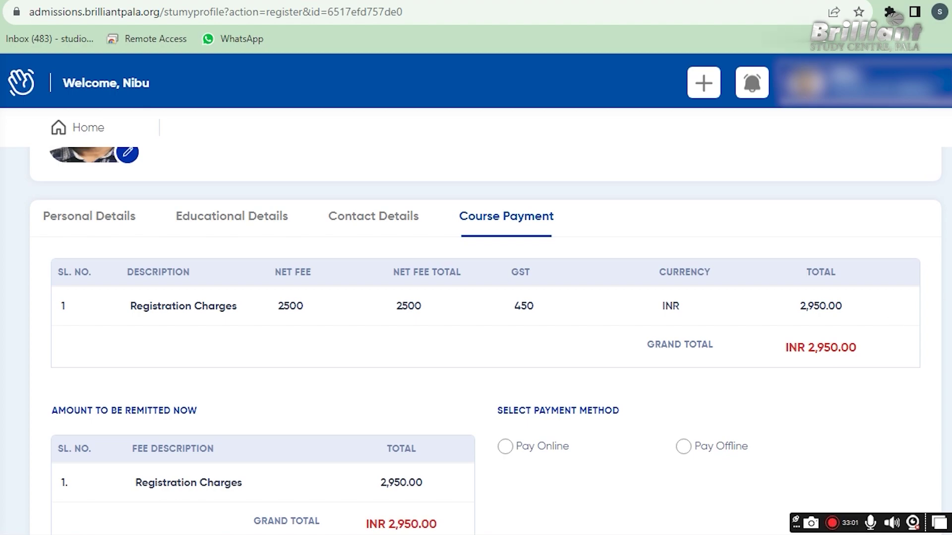
Review the registration charges and select offline payment with its challan download option.
scroll(485, 342, down, 1)
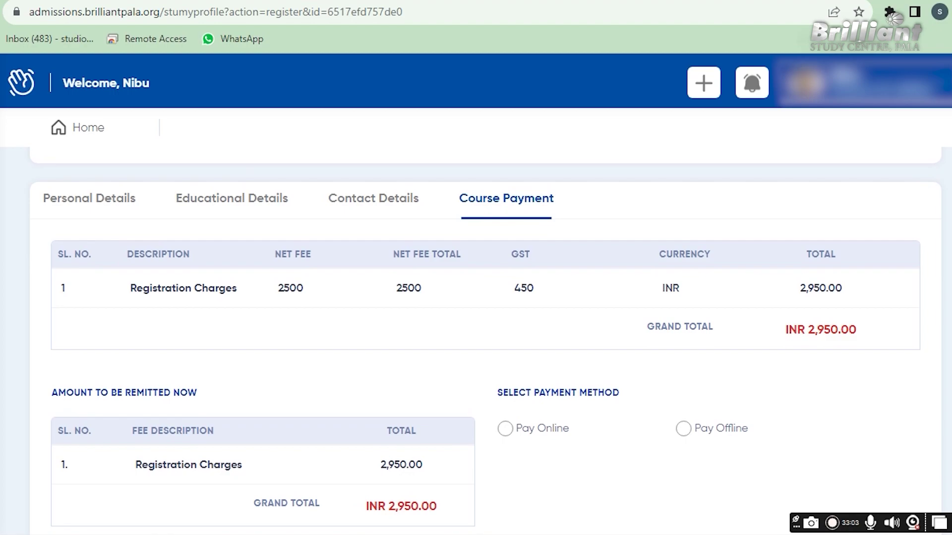
scroll(486, 342, down, 1)
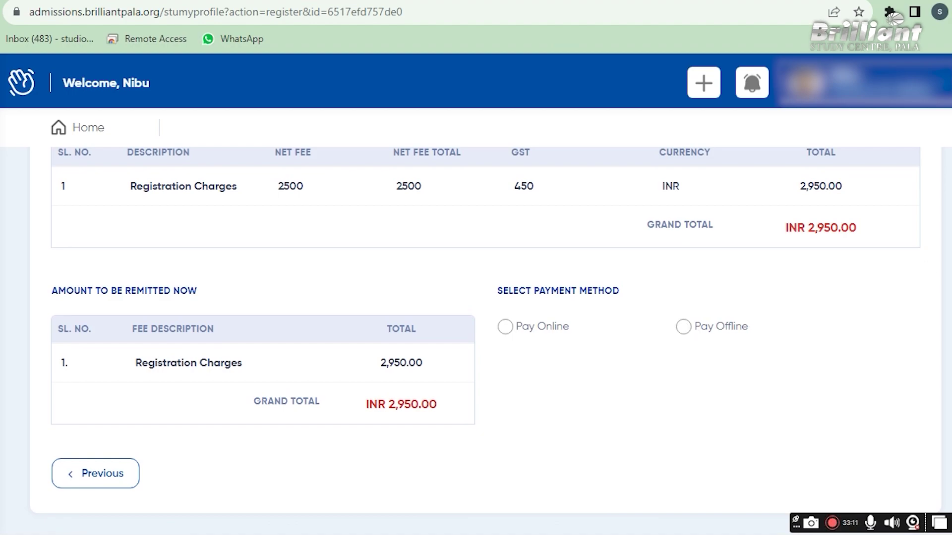
scroll(486, 330, down, 1)
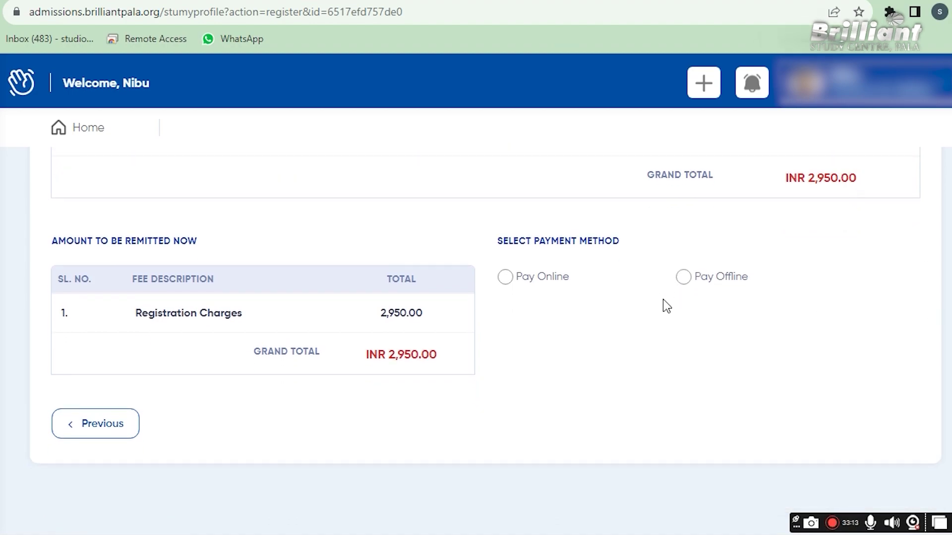
click(686, 278)
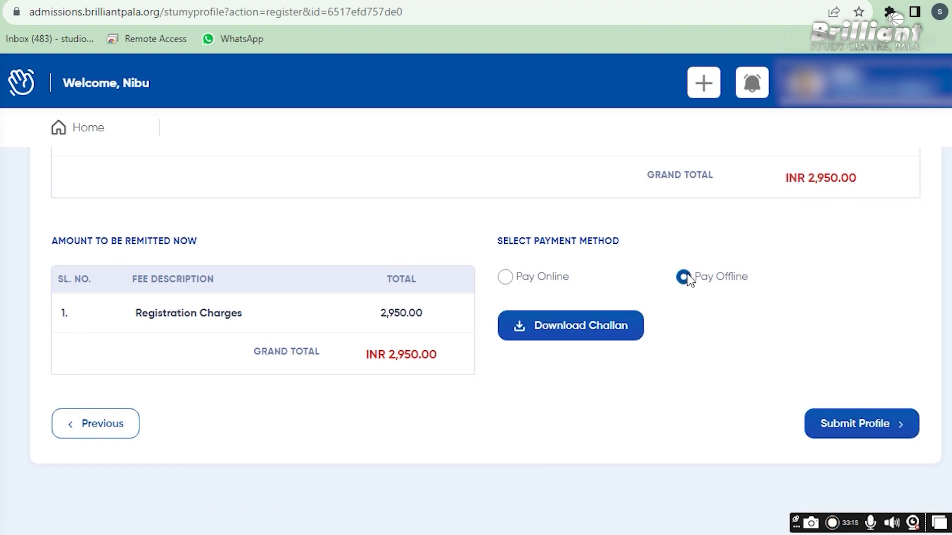
click(598, 342)
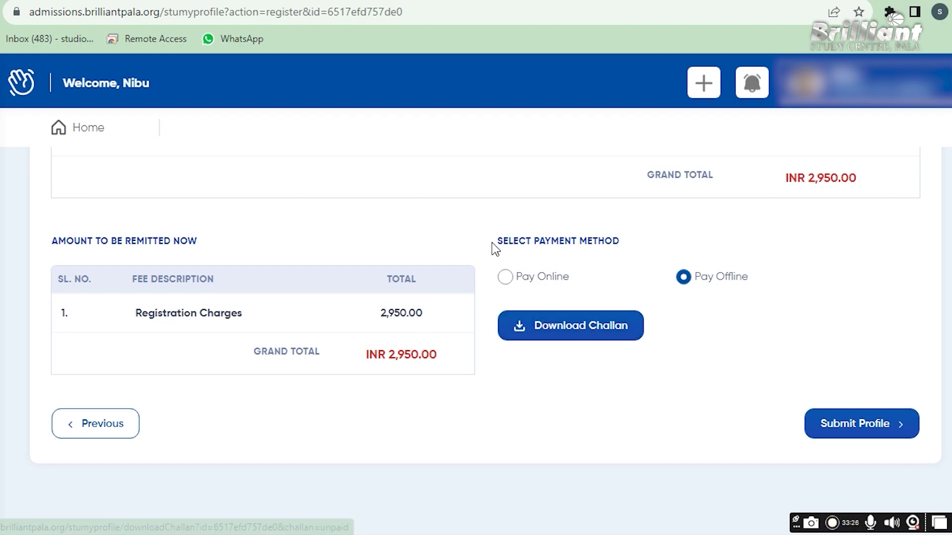
Select online payment for the registration charges, proceed to pay, and choose UPI / QR as the payment option.
click(506, 277)
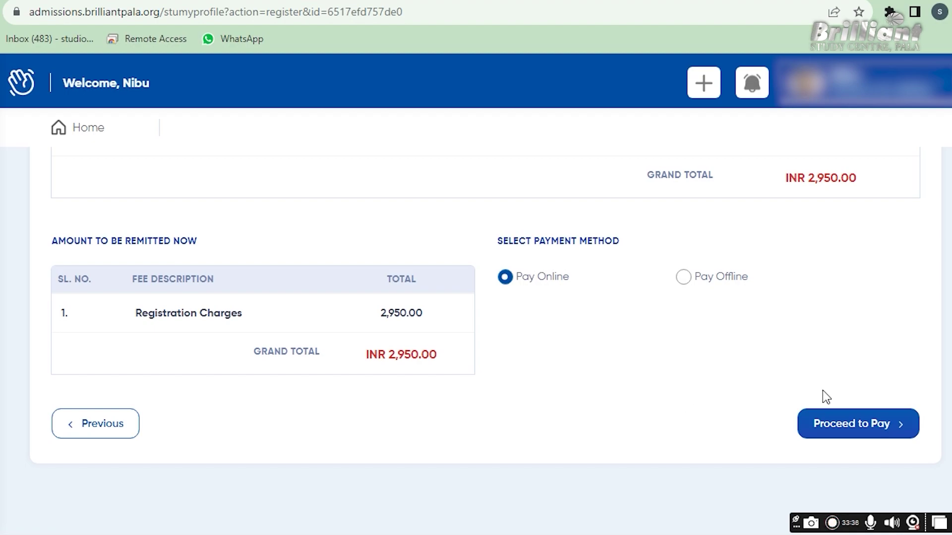
click(864, 418)
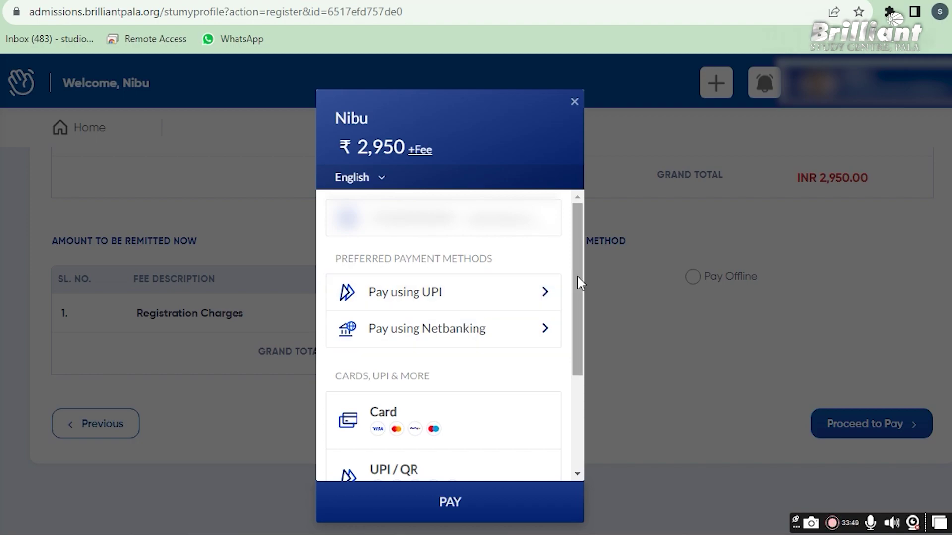
drag(574, 286, 573, 349)
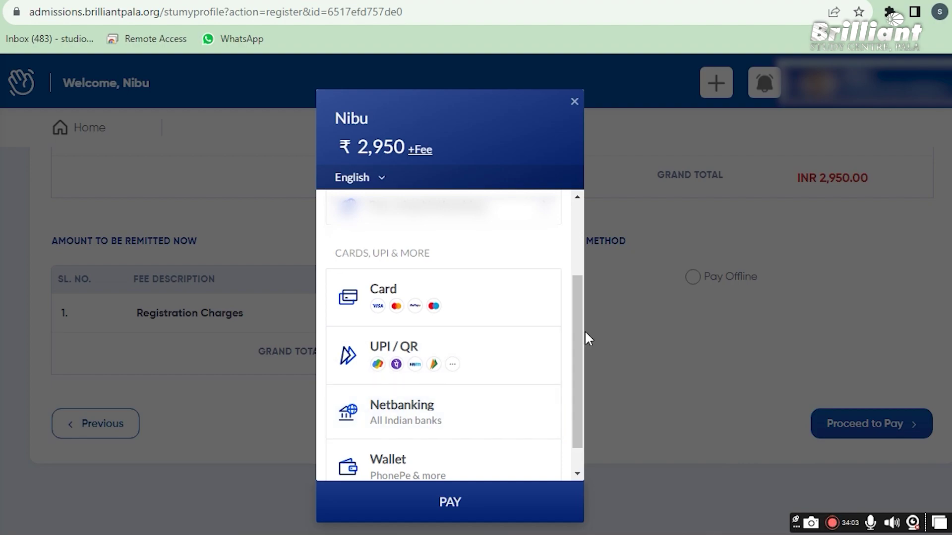
click(423, 355)
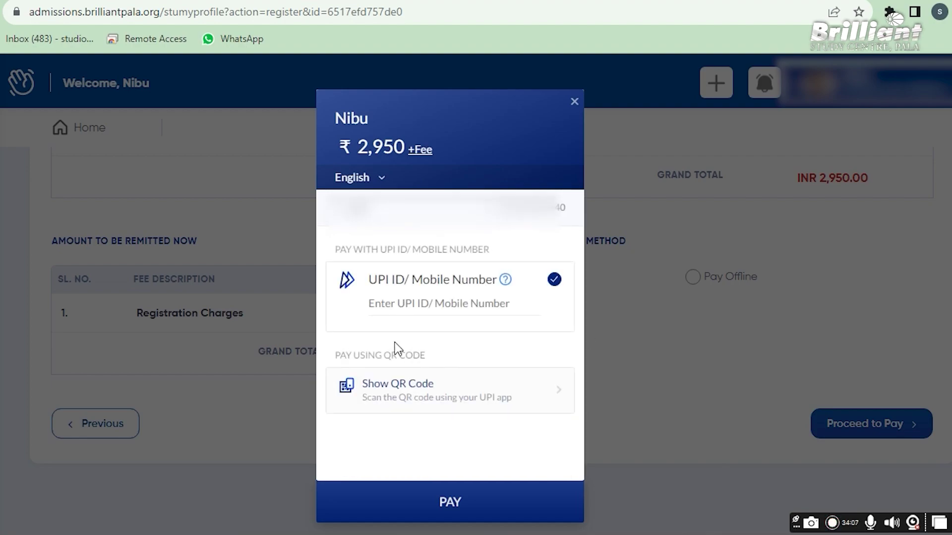